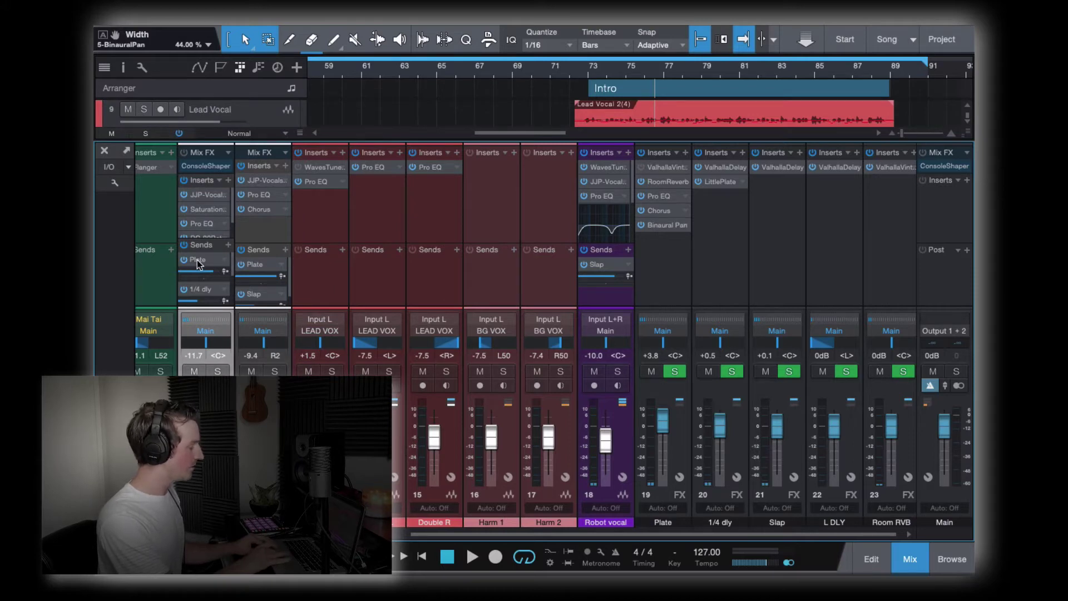
# Step: Inspect the Room Reverb settings on the Plate effects channel
pyautogui.click(667, 284)
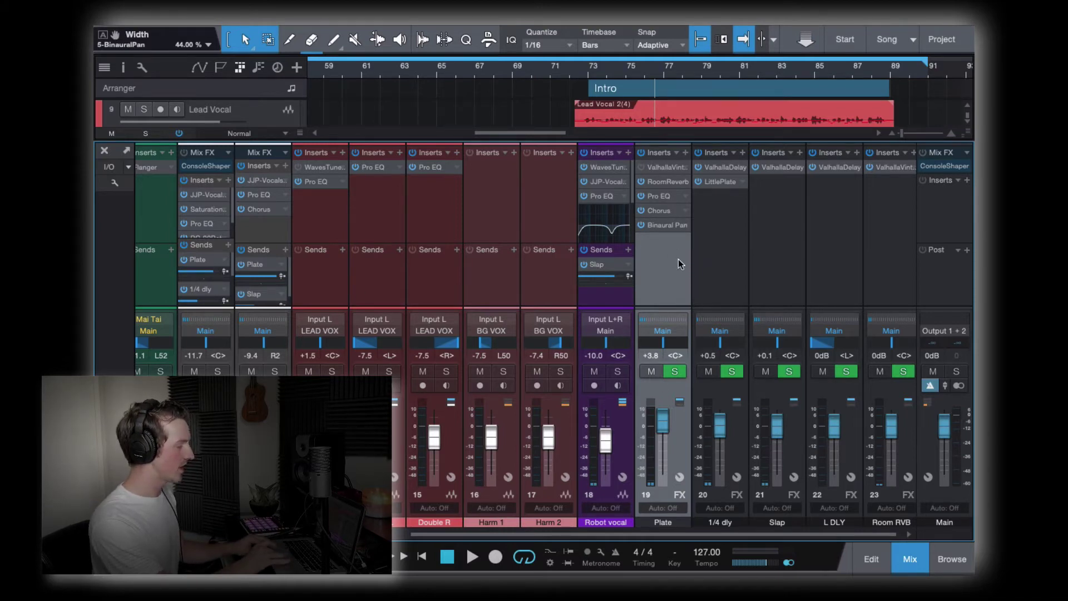
pyautogui.click(658, 181)
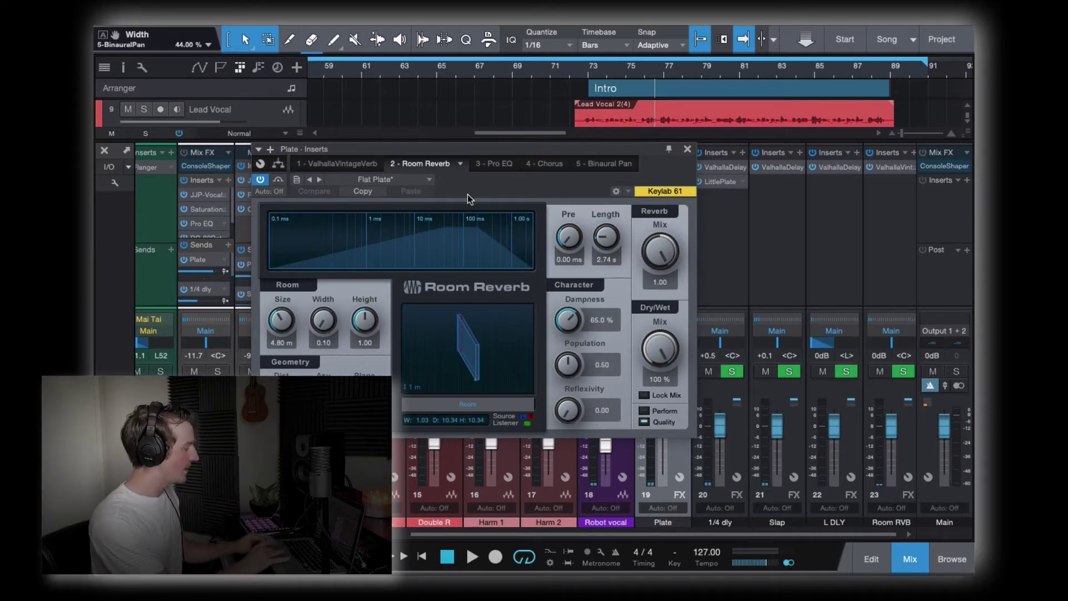
pyautogui.click(689, 149)
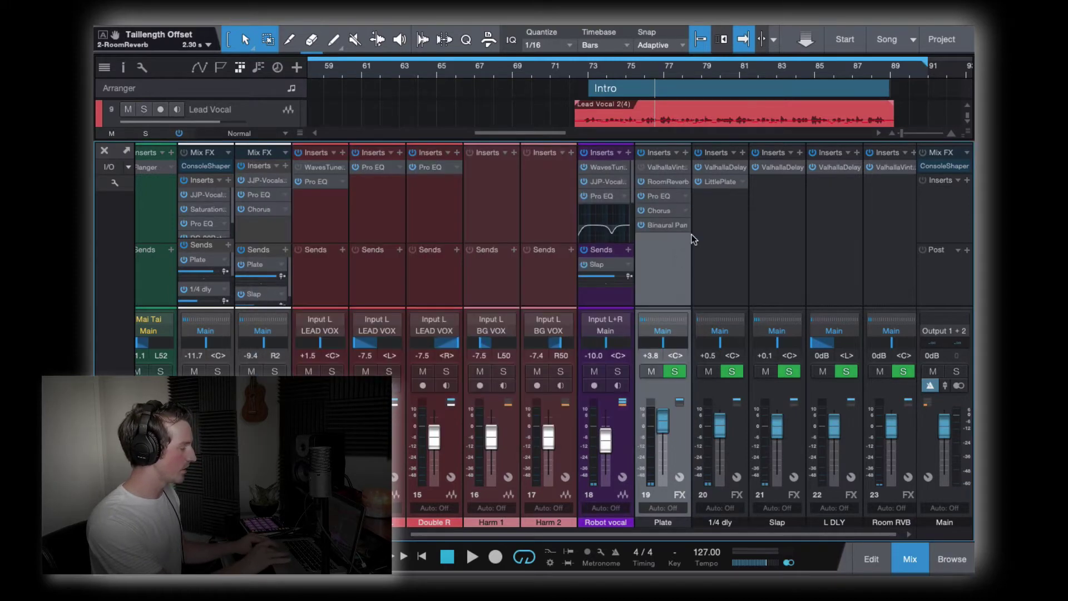
pyautogui.click(660, 182)
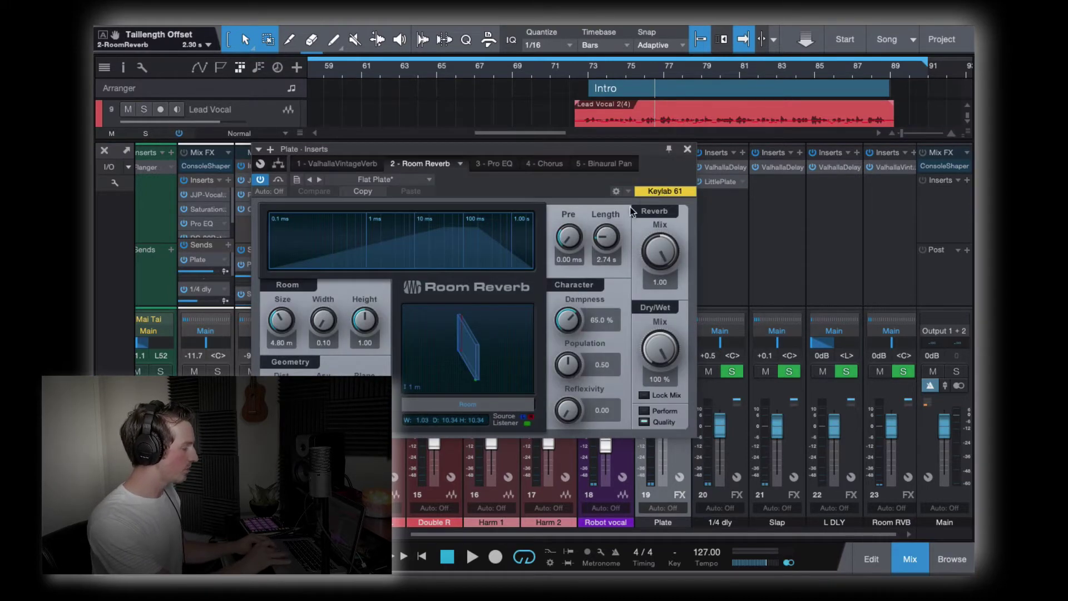
pyautogui.press('Escape')
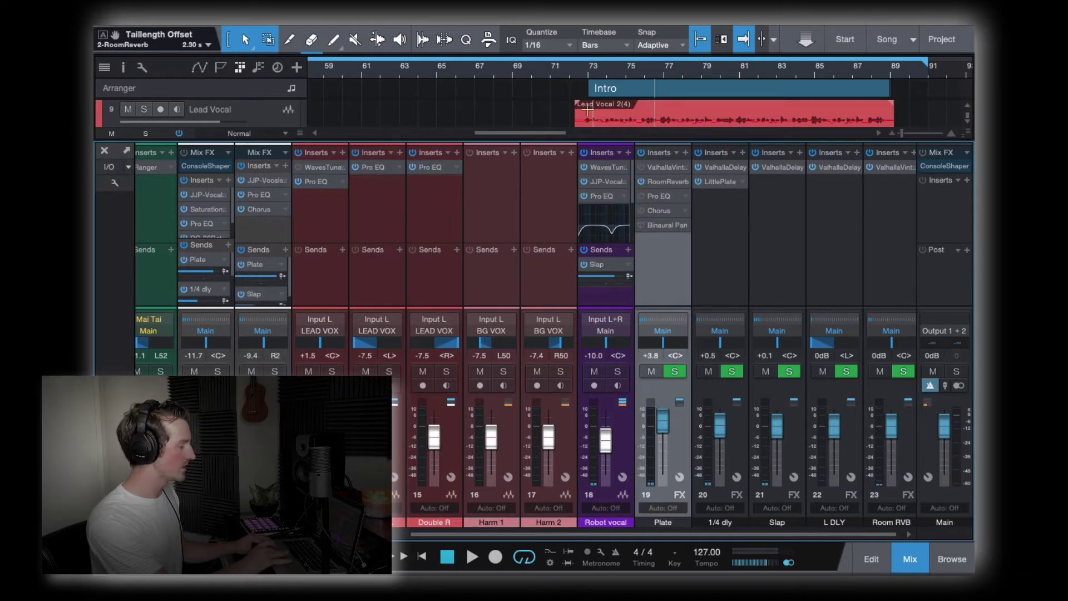
# Step: Play the intro from bar 73 to hear the Plate channel's Room Reverb without its EQ, Chorus and Binaural Pan
pyautogui.click(588, 72)
pyautogui.press('space')
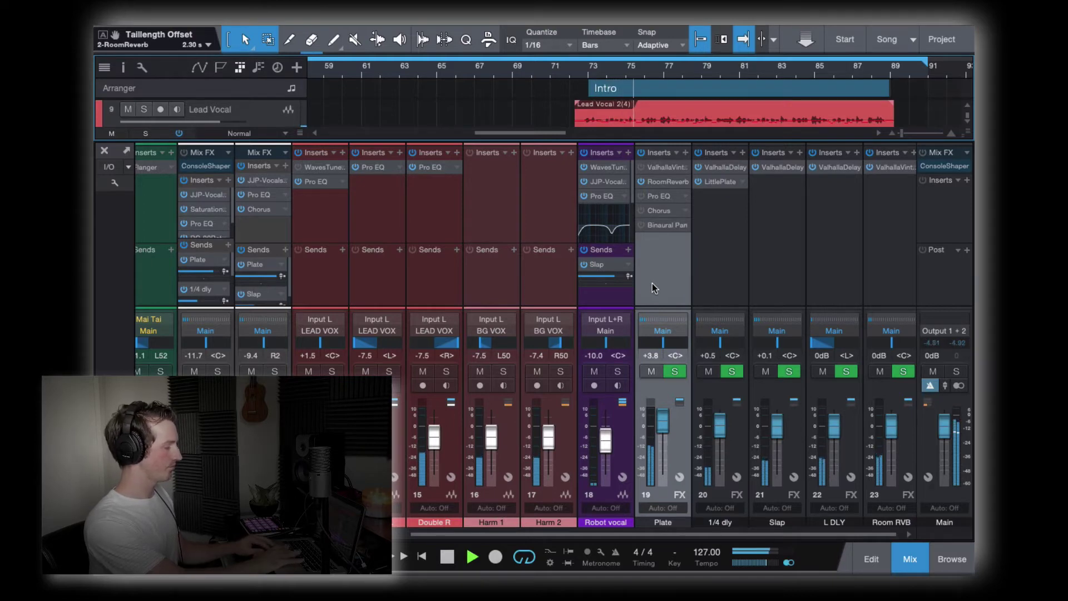
pyautogui.press('space')
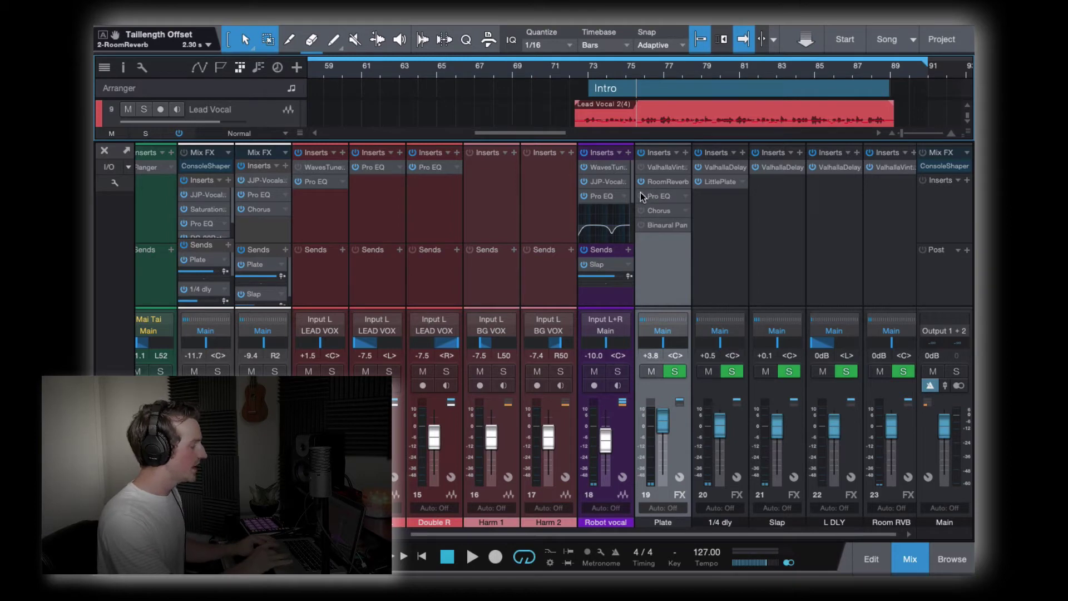
# Step: Activate the Pro EQ on the Plate channel and compare it bypassed and enabled while the intro plays
pyautogui.click(658, 197)
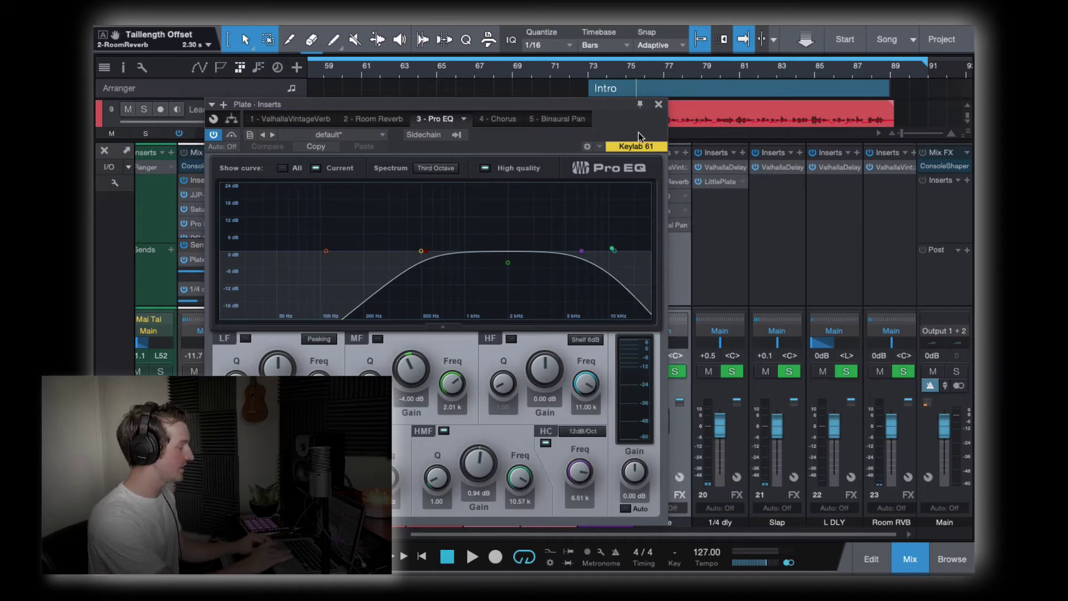
pyautogui.press('space')
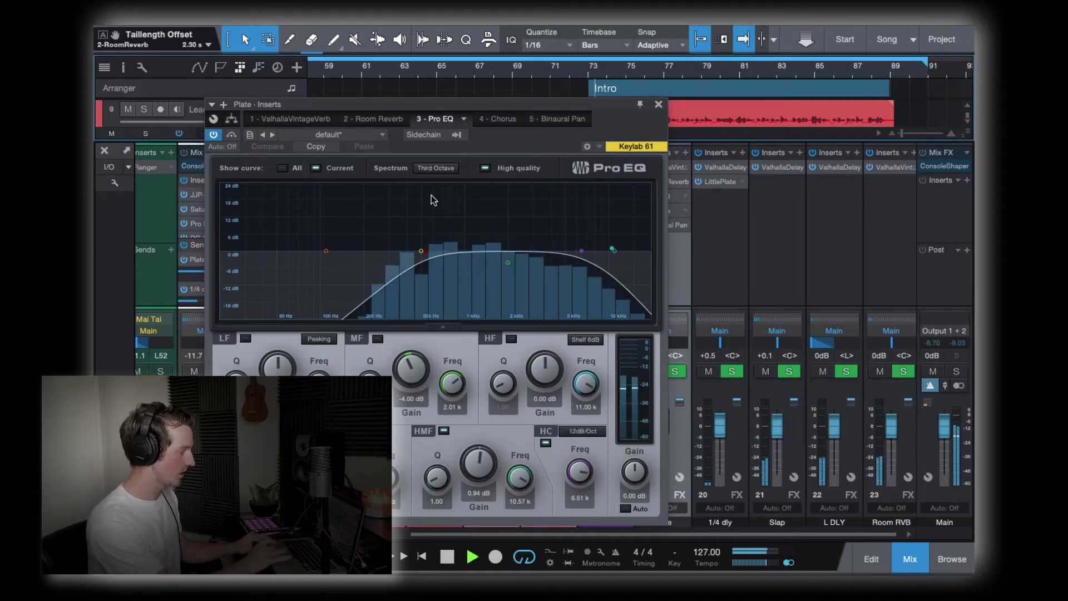
pyautogui.click(215, 136)
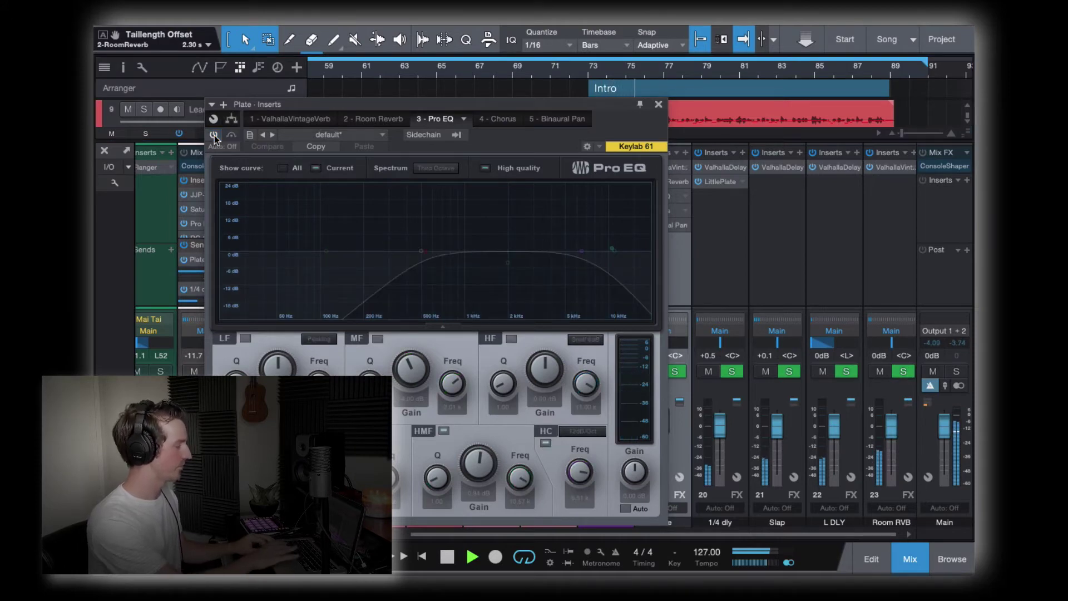
pyautogui.click(214, 136)
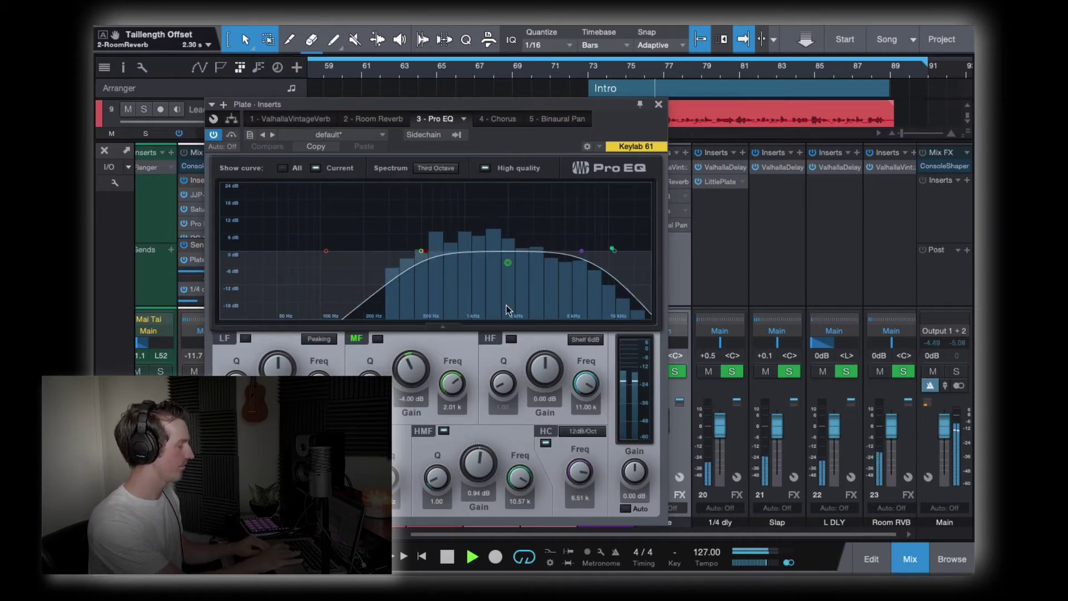
pyautogui.press('space')
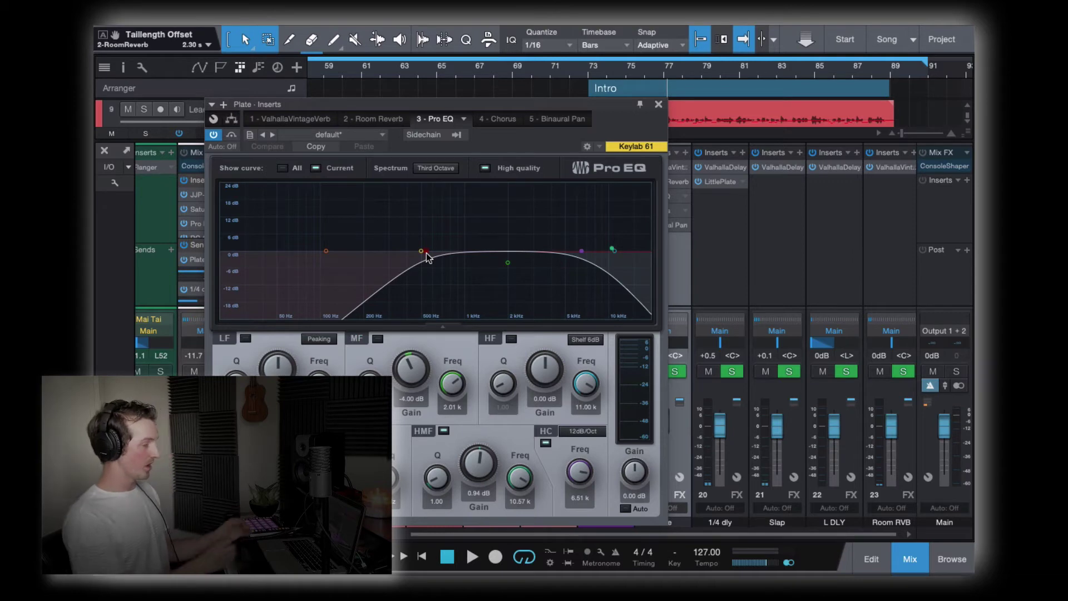
# Step: Adjust the low-cut frequency of the Plate channel's Pro EQ to 530 Hz
pyautogui.moveTo(427, 256); pyautogui.dragTo(430, 253)
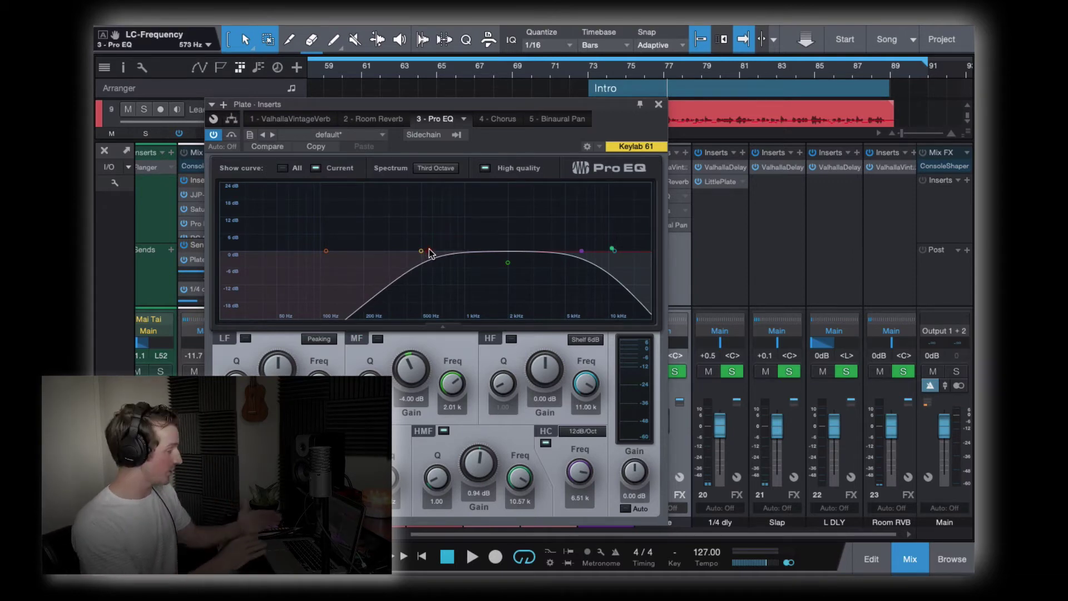
pyautogui.moveTo(429, 253); pyautogui.dragTo(426, 285)
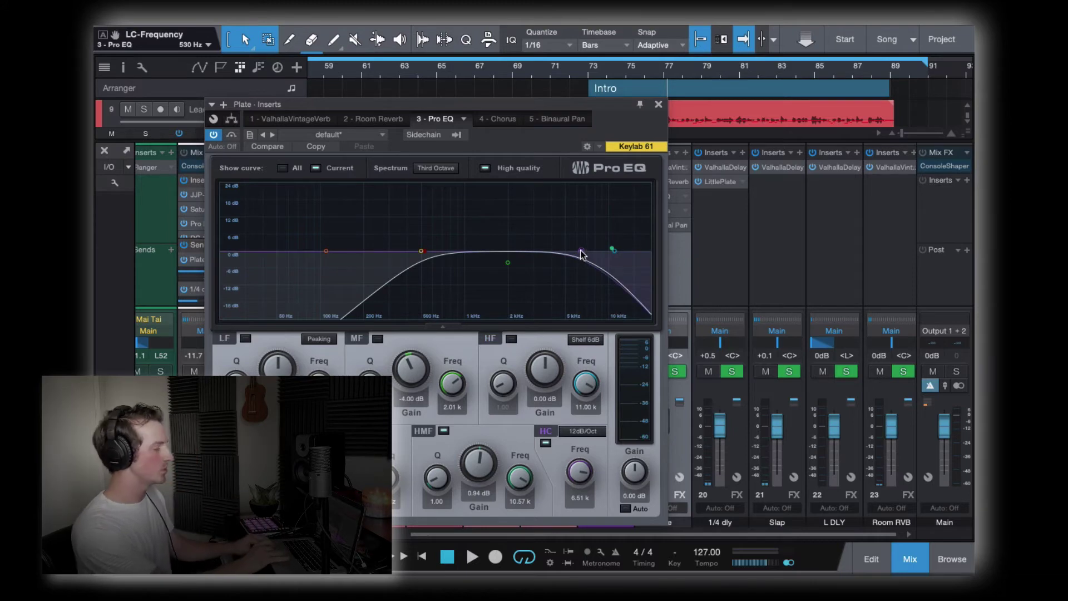
# Step: Raise the Pro EQ's high-cut frequency to 20 kHz and play the intro to hear the brighter reverb
pyautogui.moveTo(581, 253); pyautogui.dragTo(651, 253)
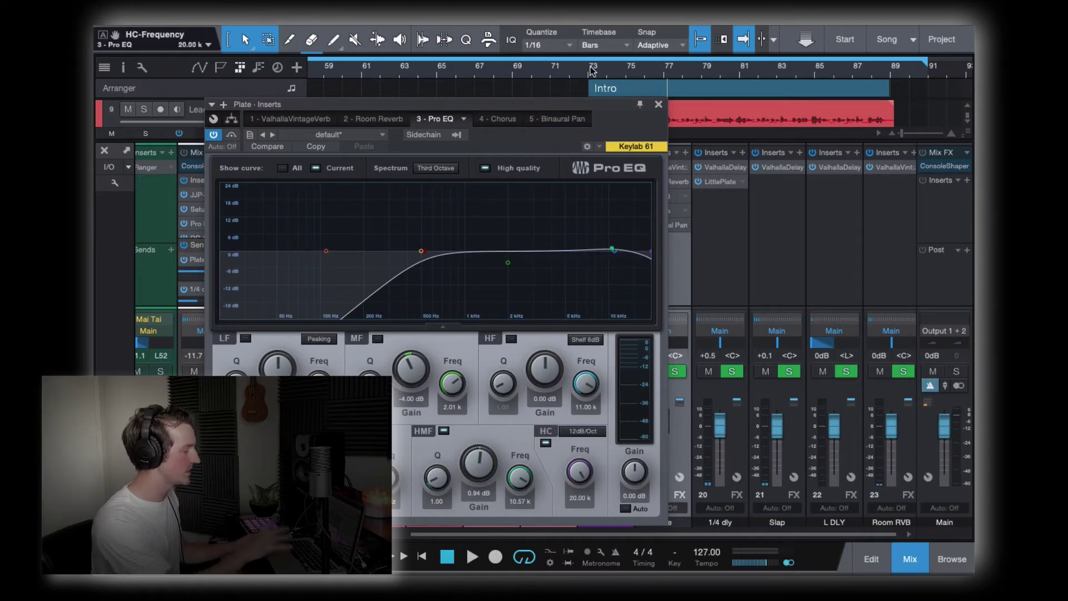
pyautogui.press('space')
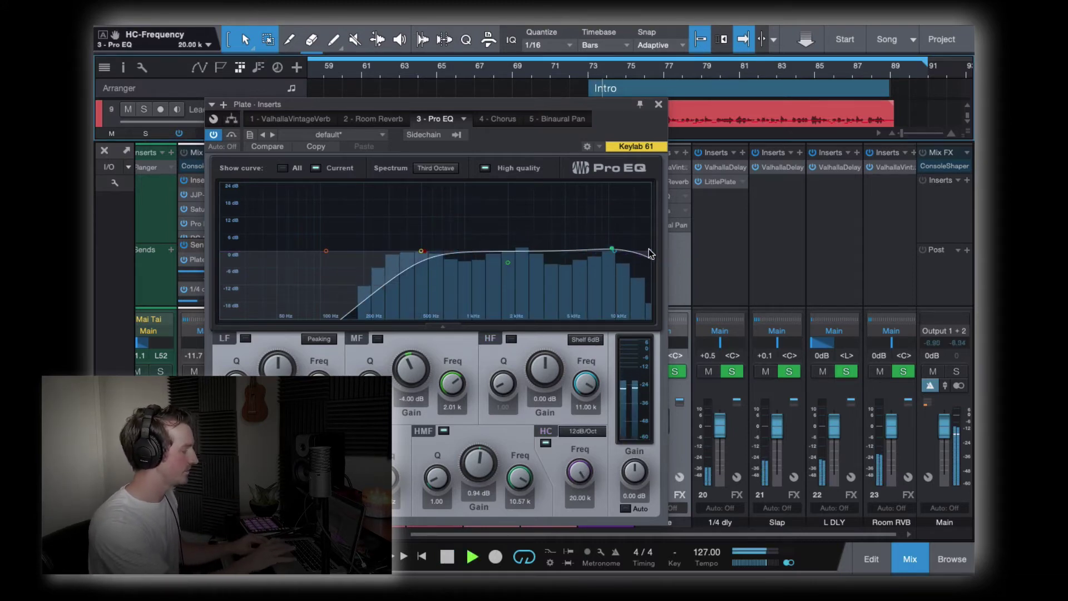
pyautogui.press('space')
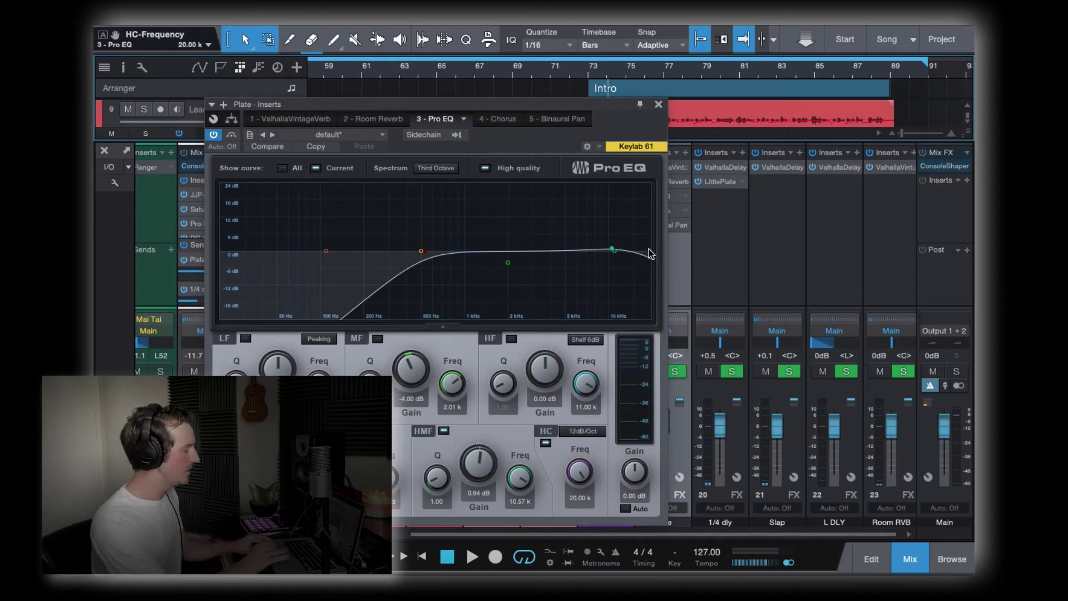
# Step: Lower the Pro EQ's high-cut frequency to 5.77 kHz while listening to the intro from bar 73
pyautogui.moveTo(649, 251); pyautogui.dragTo(582, 261)
pyautogui.click(589, 74)
pyautogui.press('space')
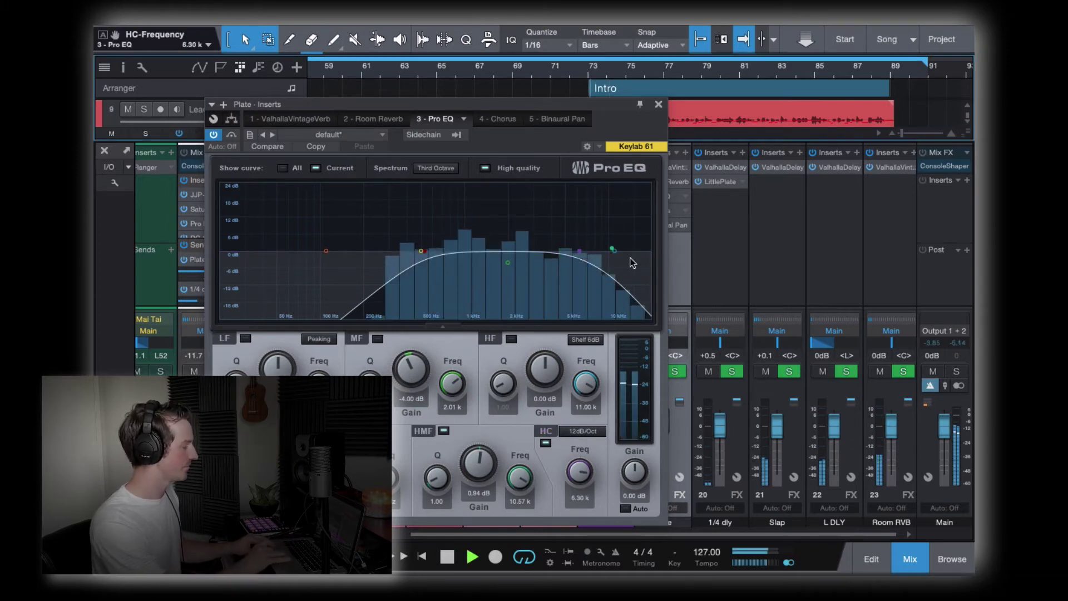
pyautogui.moveTo(581, 251)
pyautogui.mouseDown()
pyautogui.moveTo(610, 254)
pyautogui.moveTo(574, 252)
pyautogui.mouseUp()
pyautogui.press('space')
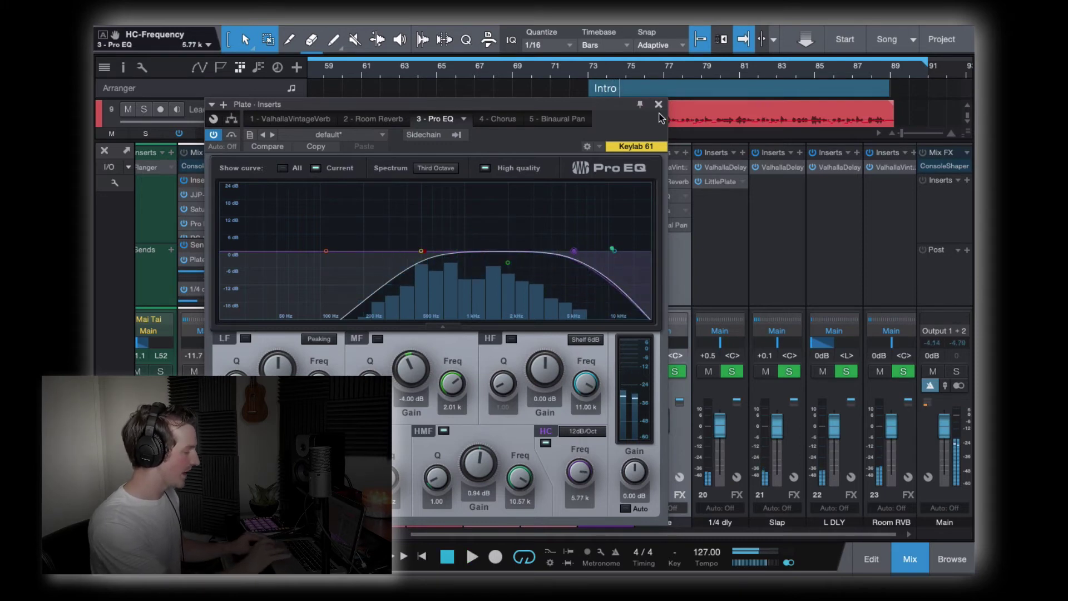
pyautogui.click(659, 105)
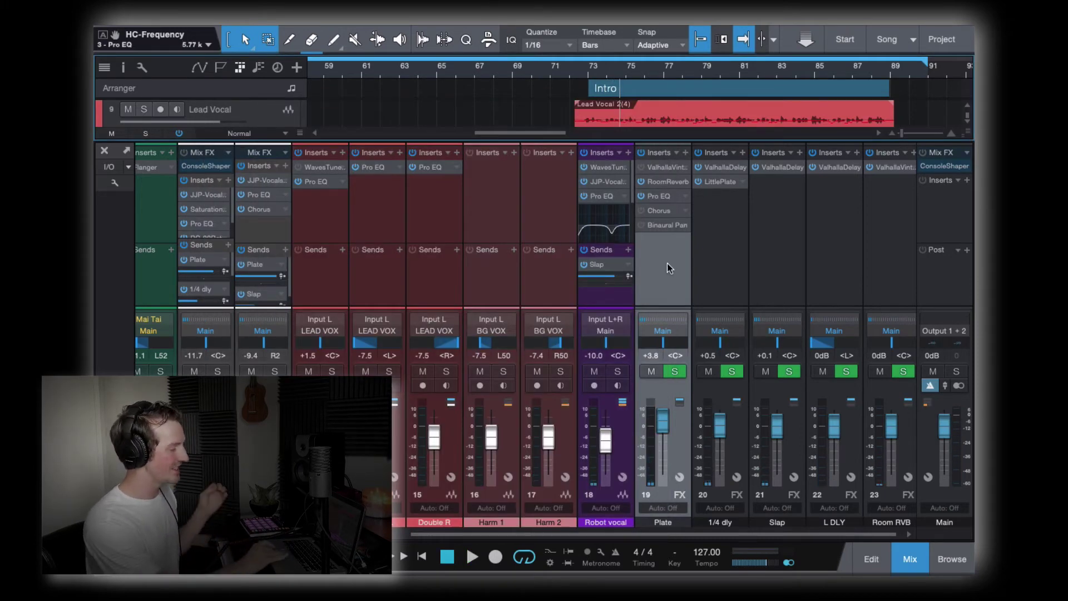
# Step: Activate the Plate channel's Chorus with a depth of 48 % and play the intro from bar 73
pyautogui.click(658, 212)
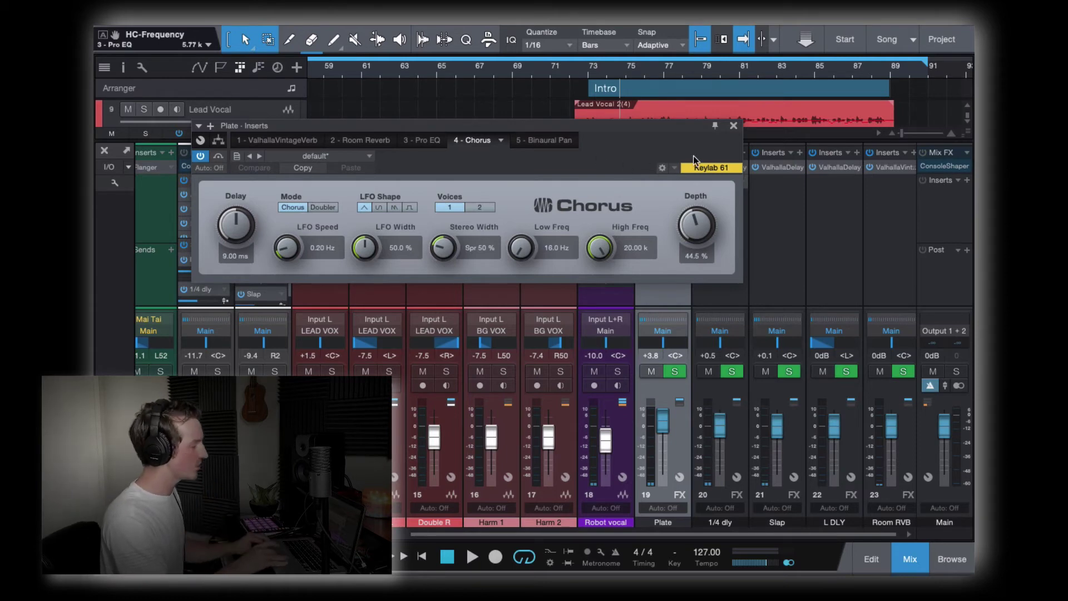
pyautogui.moveTo(696, 218); pyautogui.dragTo(695, 210)
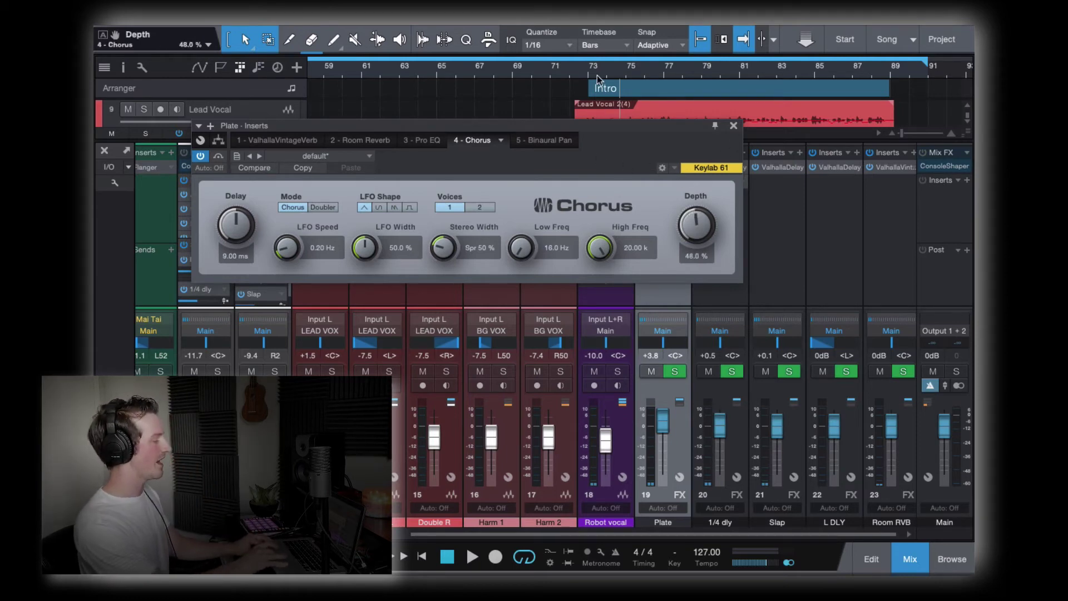
pyautogui.click(592, 70)
pyautogui.press('space')
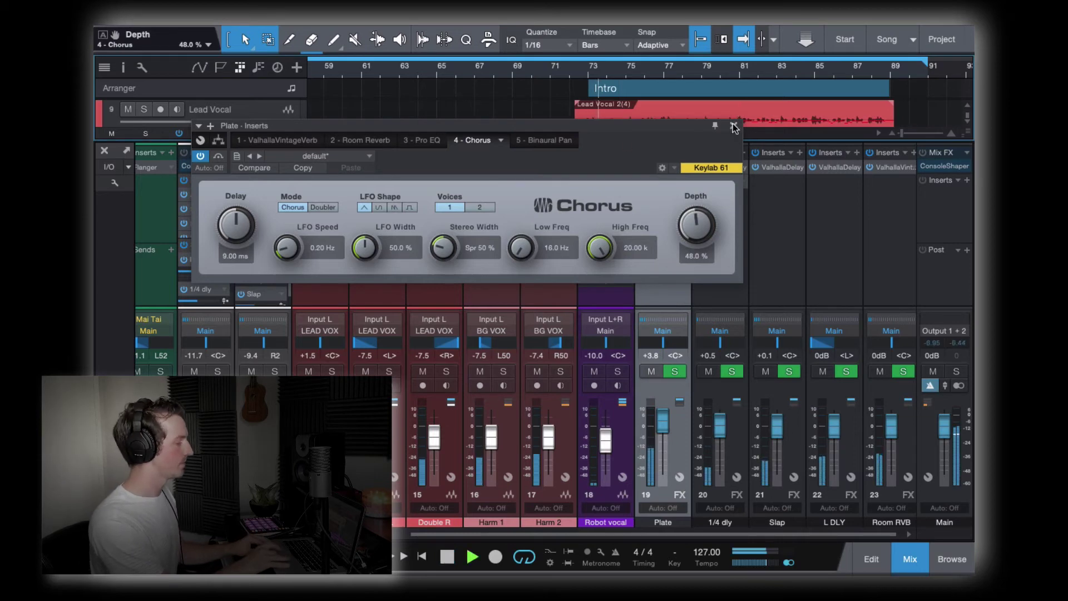
pyautogui.click(733, 129)
pyautogui.press('space')
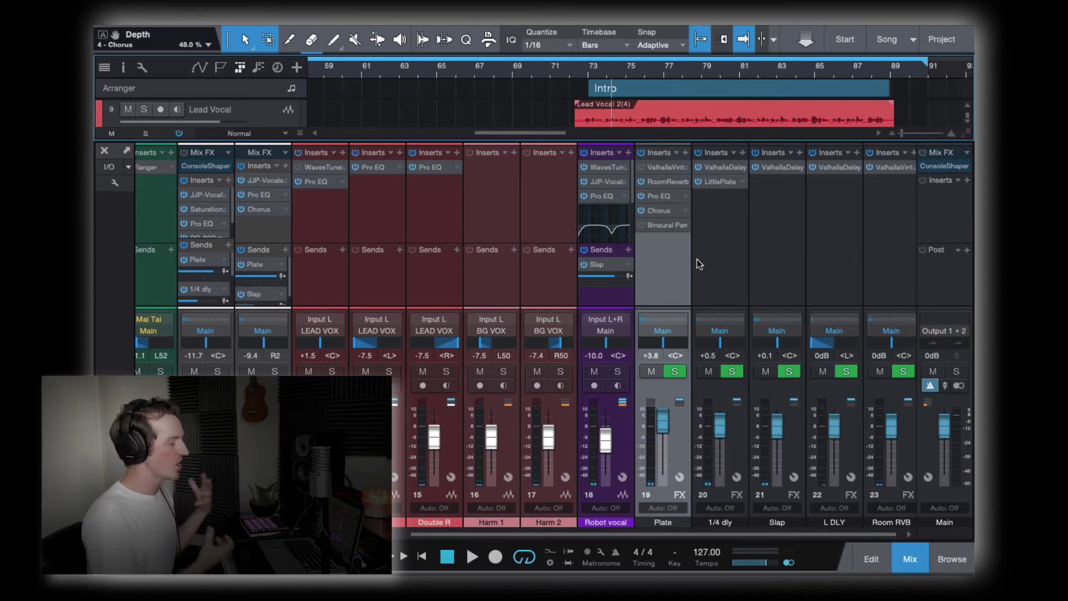
# Step: Enable Binaural Pan on the Plate channel and play the intro from bar 73 to hear it
pyautogui.click(642, 224)
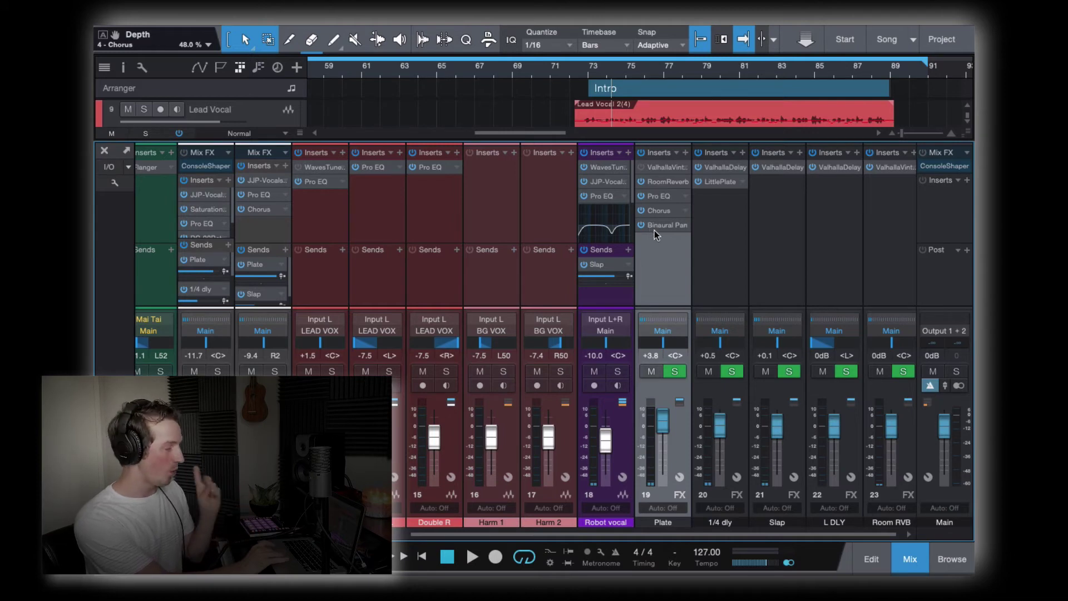
pyautogui.click(589, 72)
pyautogui.press('space')
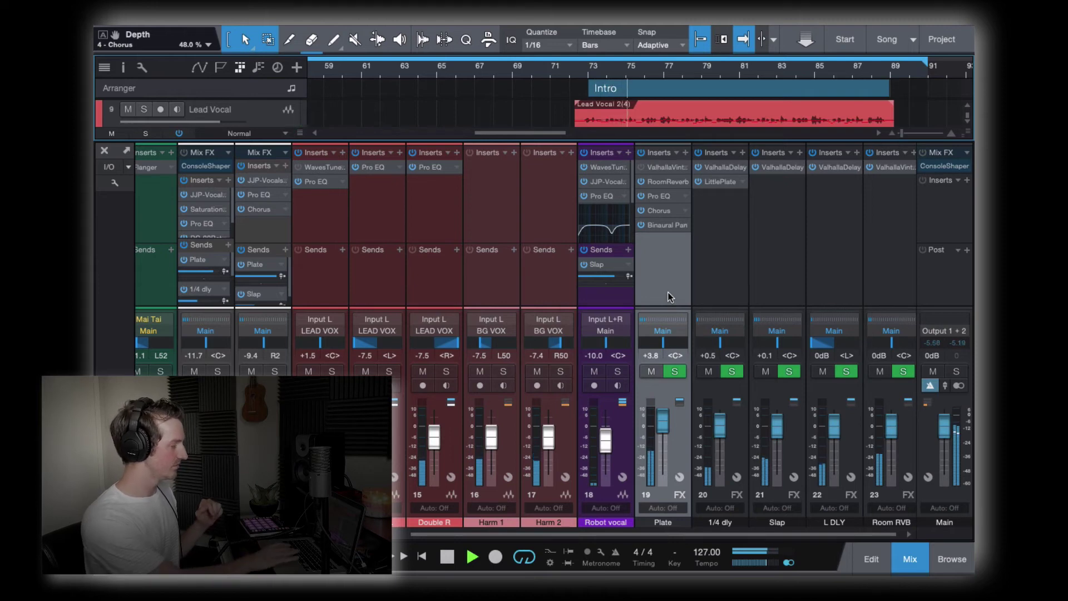
pyautogui.press('space')
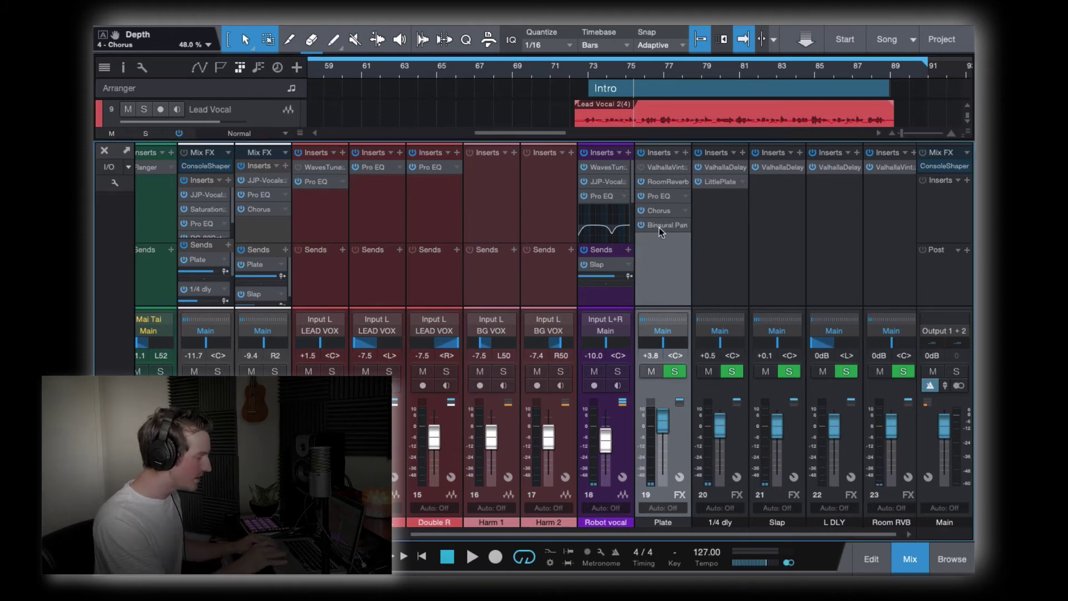
# Step: Narrow the Binaural Pan width to 0 %, play the intro, and bring the width up to 32 %
pyautogui.doubleClick(659, 226)
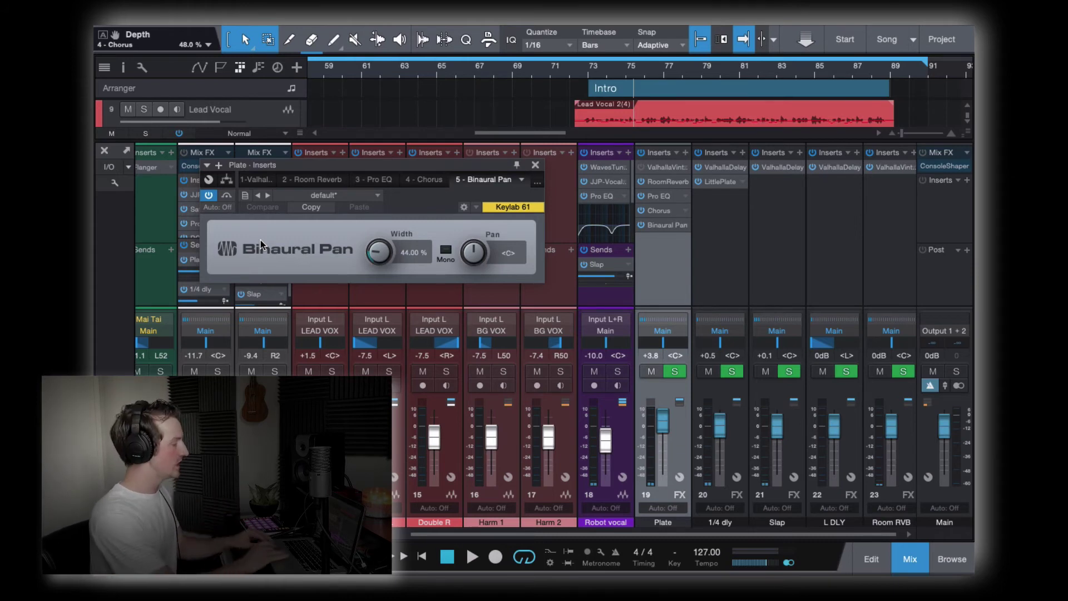
pyautogui.moveTo(380, 253); pyautogui.dragTo(381, 319)
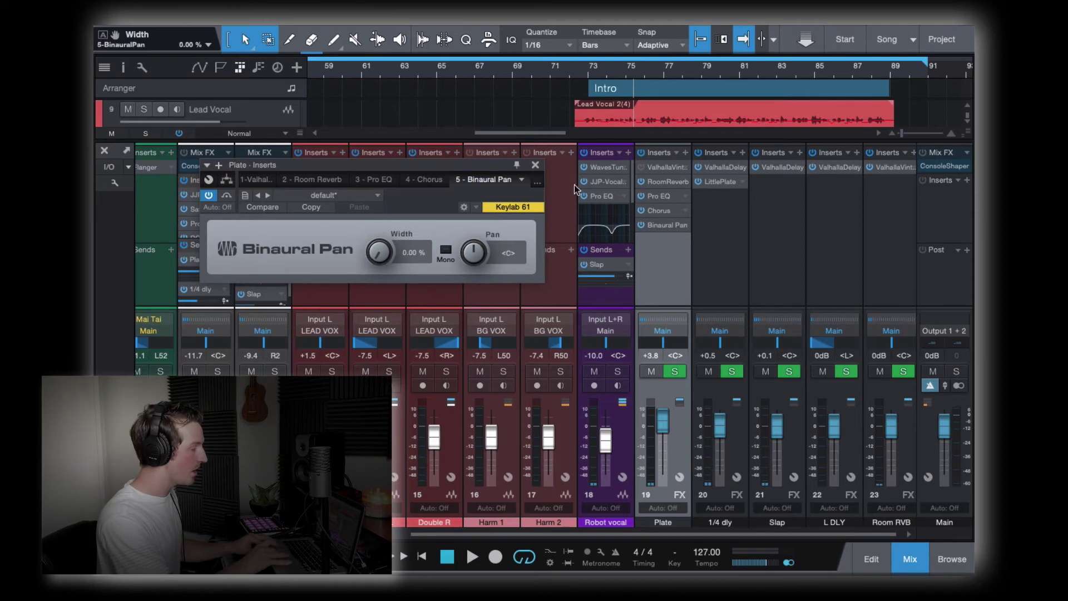
pyautogui.click(588, 74)
pyautogui.press('space')
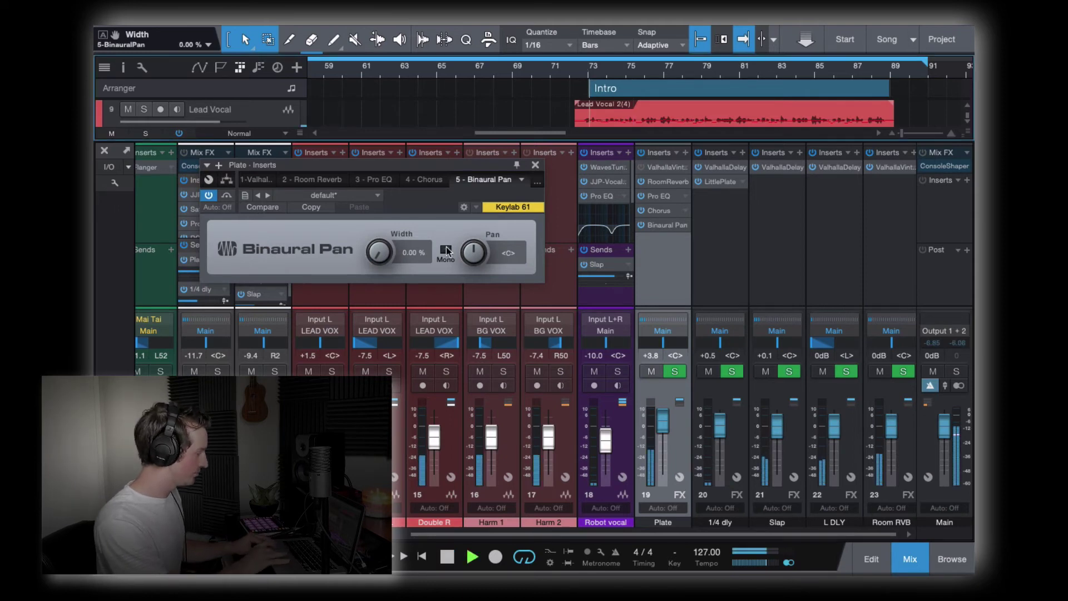
pyautogui.moveTo(380, 251)
pyautogui.mouseDown()
pyautogui.moveTo(383, 188)
pyautogui.moveTo(383, 232)
pyautogui.mouseUp()
pyautogui.press('space')
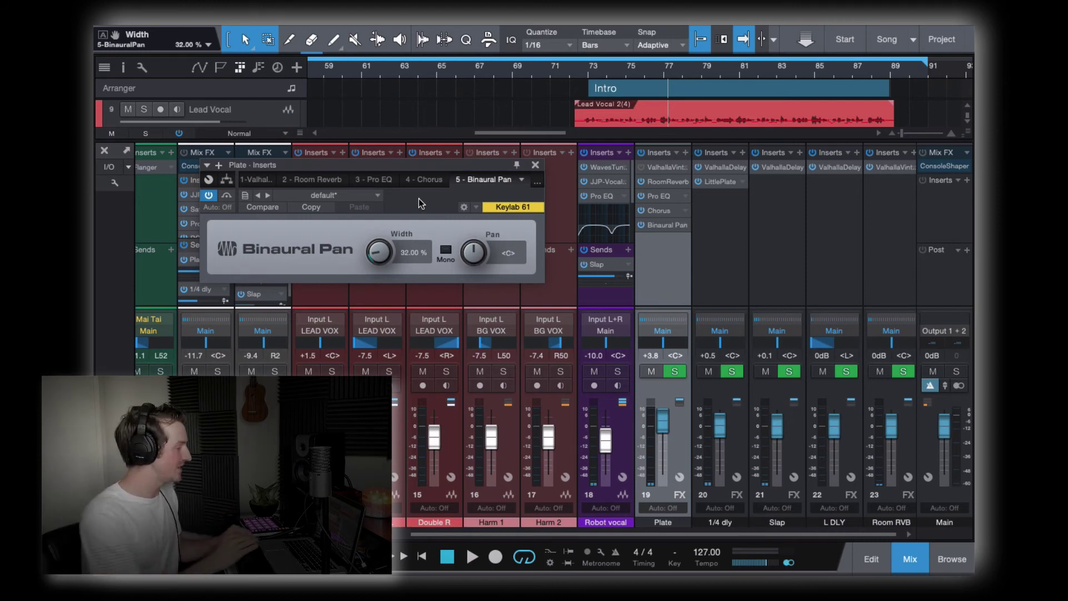
# Step: Widen the Binaural Pan to 200 % while playing the intro from bar 73
pyautogui.moveTo(378, 254); pyautogui.dragTo(377, 202)
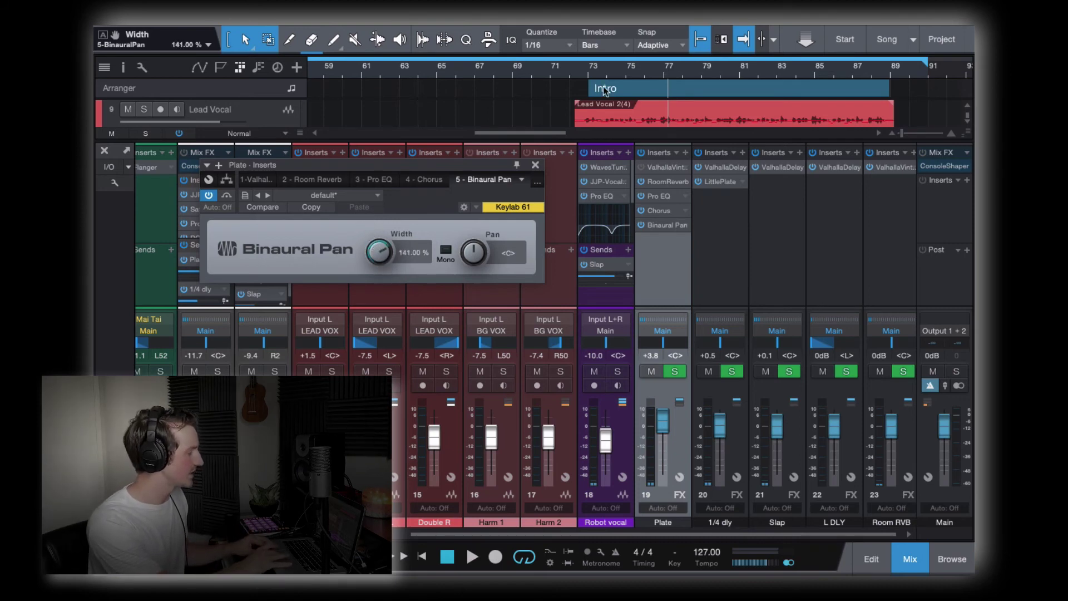
pyautogui.click(591, 72)
pyautogui.press('space')
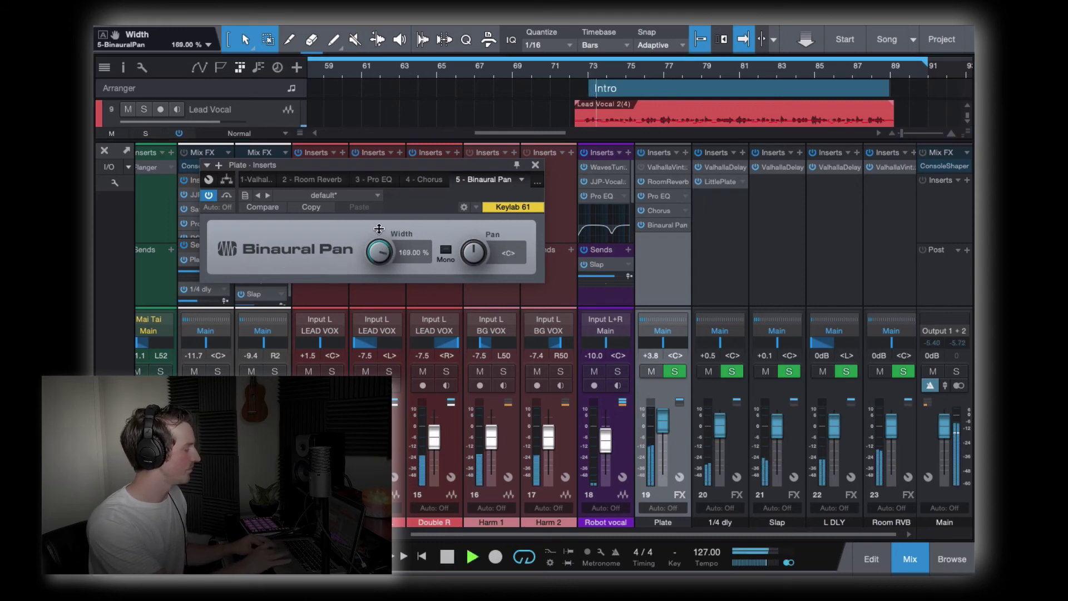
pyautogui.moveTo(381, 254); pyautogui.dragTo(380, 204)
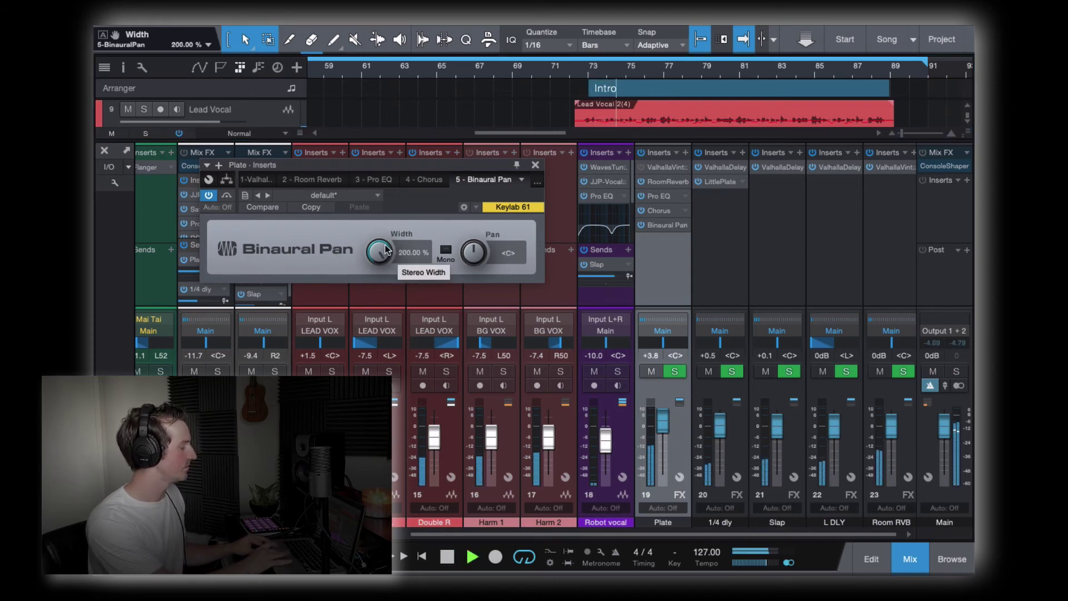
# Step: Set the Binaural Pan width to 50 %, stop playback and close the plug-in
pyautogui.moveTo(392, 250); pyautogui.dragTo(386, 342)
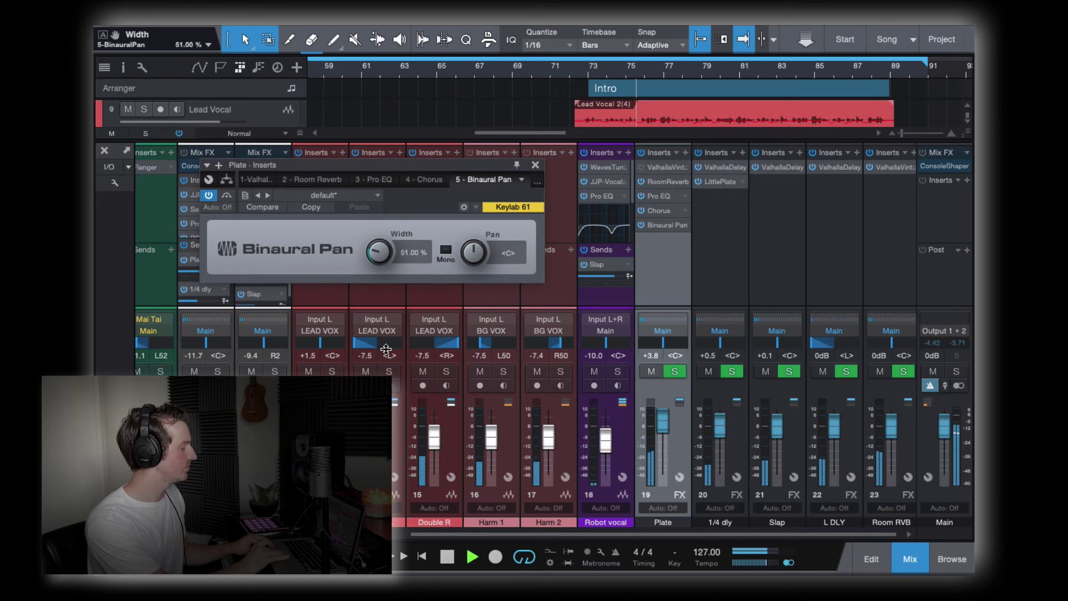
pyautogui.press('space')
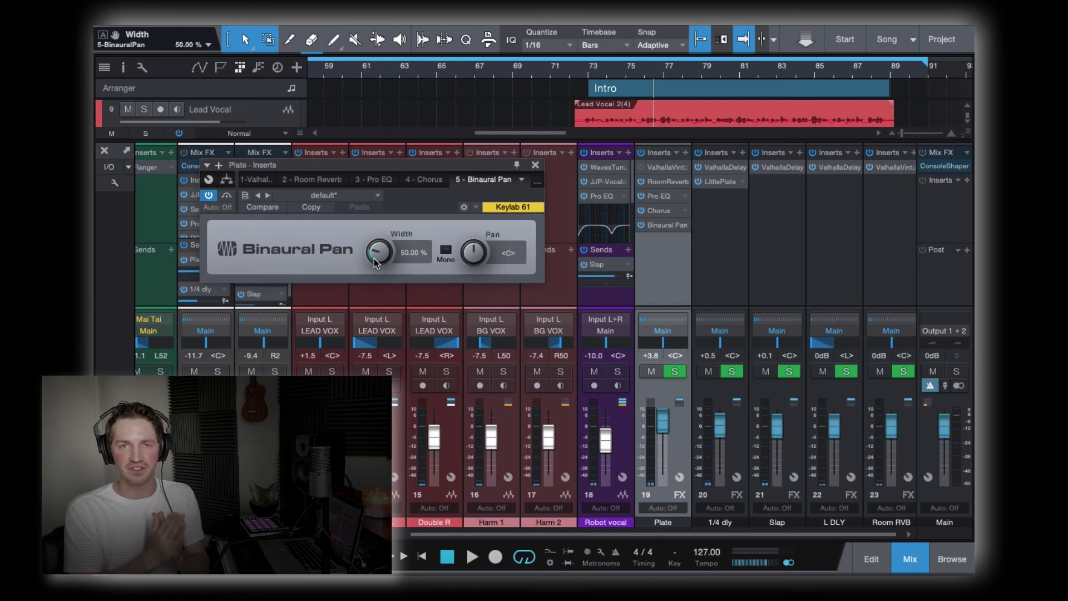
pyautogui.click(535, 167)
# Step: Play the intro and lower the Plate channel's volume to -0.4 dB
pyautogui.press('space')
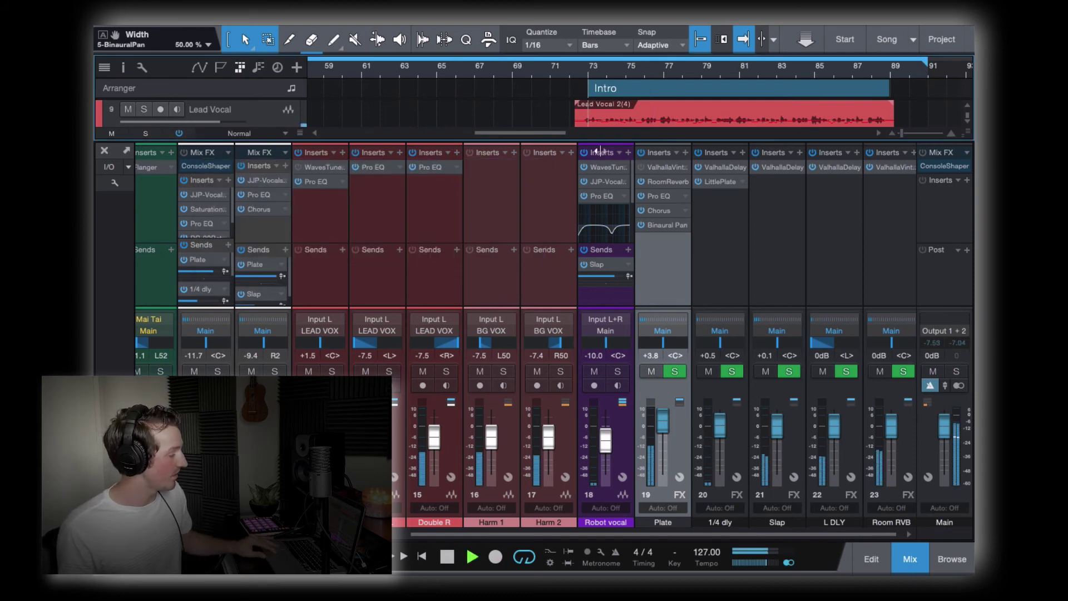
pyautogui.moveTo(665, 421); pyautogui.dragTo(667, 433)
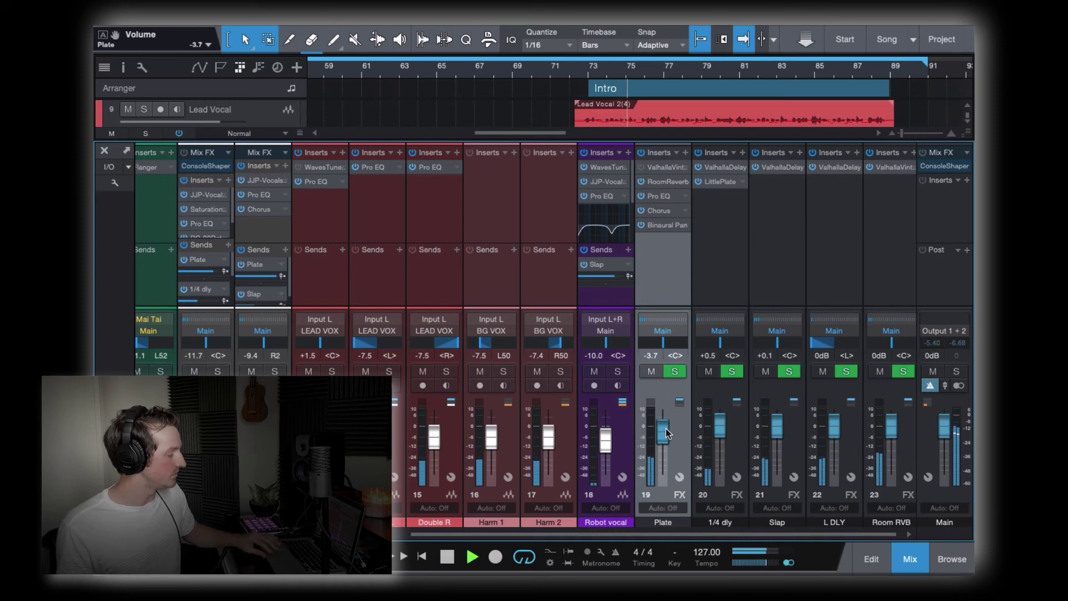
pyautogui.moveTo(667, 433); pyautogui.dragTo(666, 427)
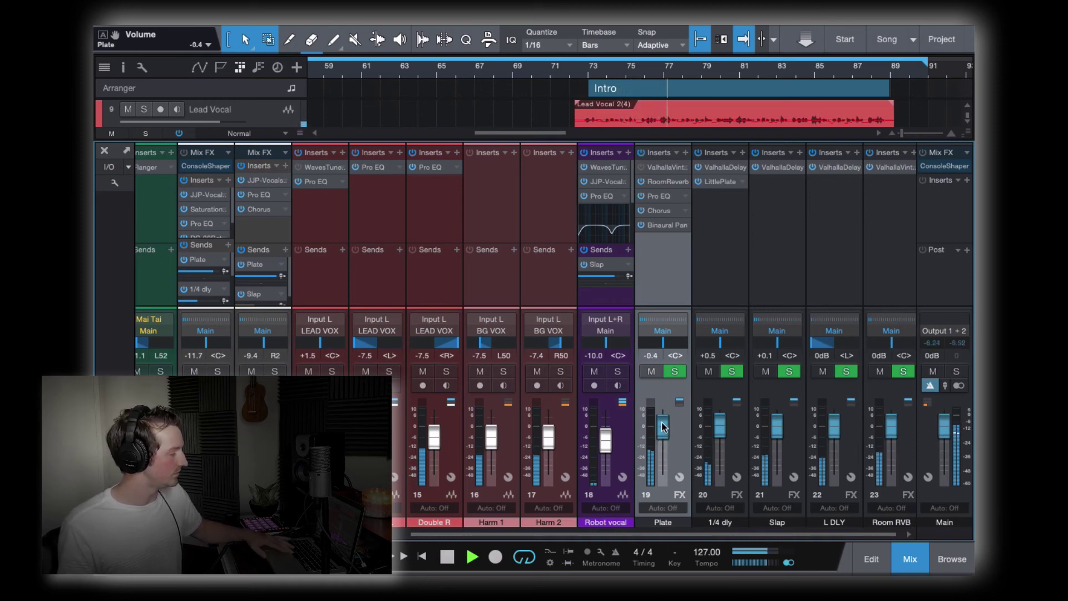
pyautogui.press('space')
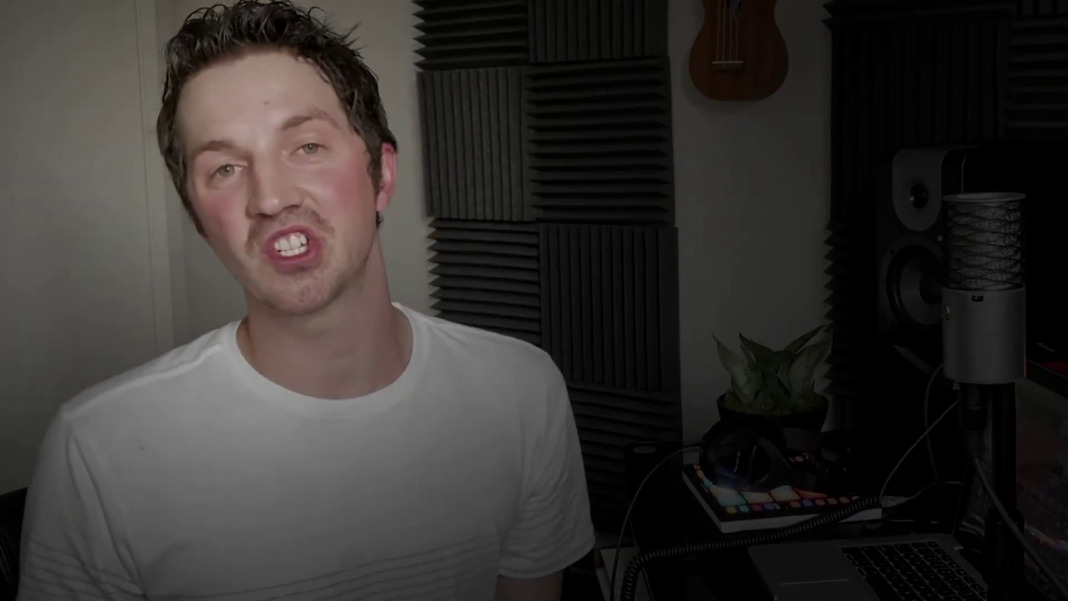